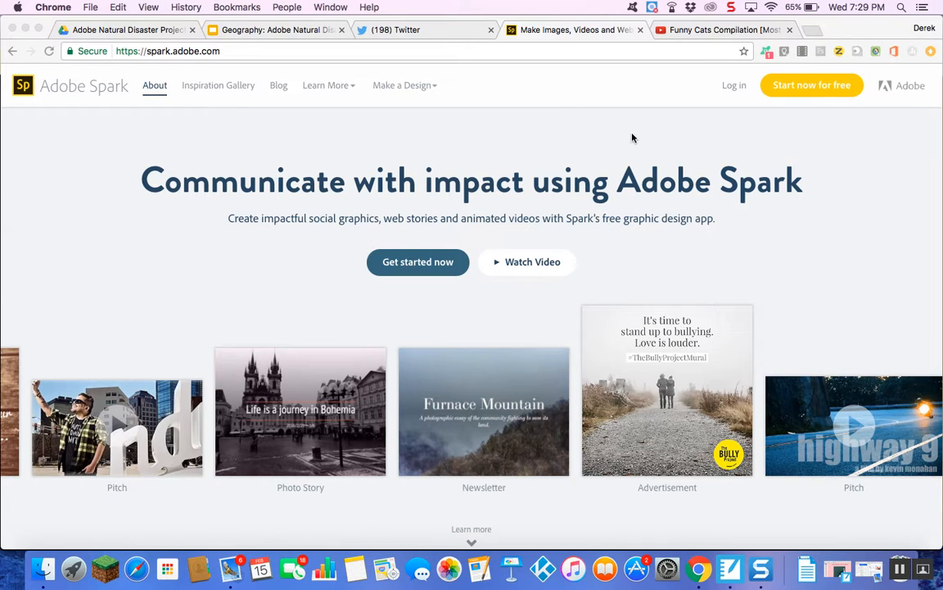
Log in to Adobe Spark using a Google account.
click(735, 89)
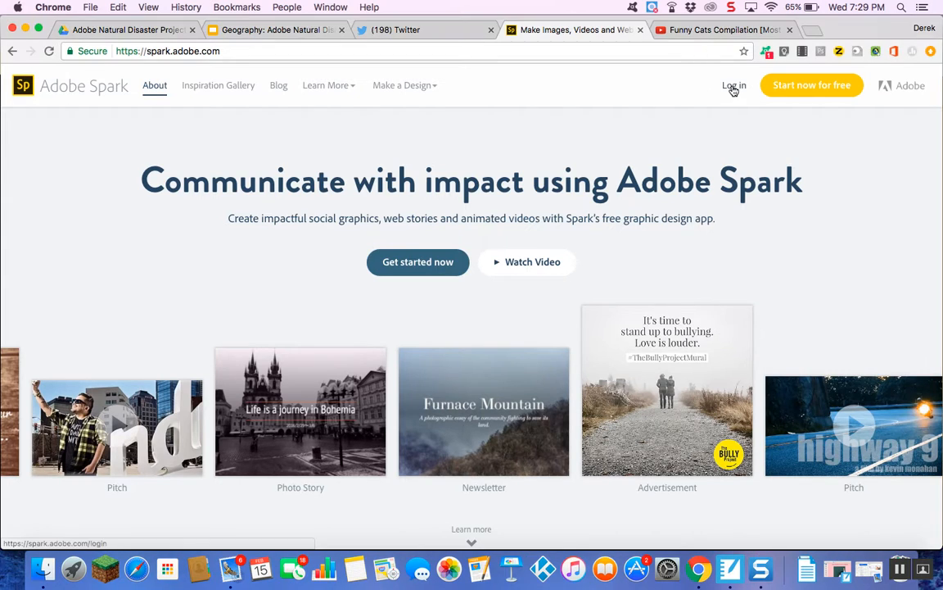
click(734, 89)
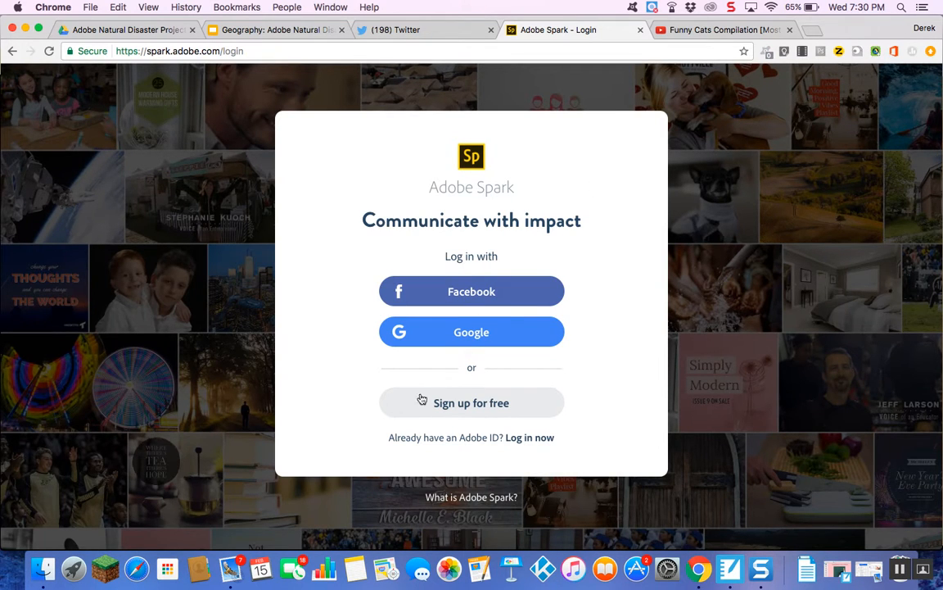
click(503, 338)
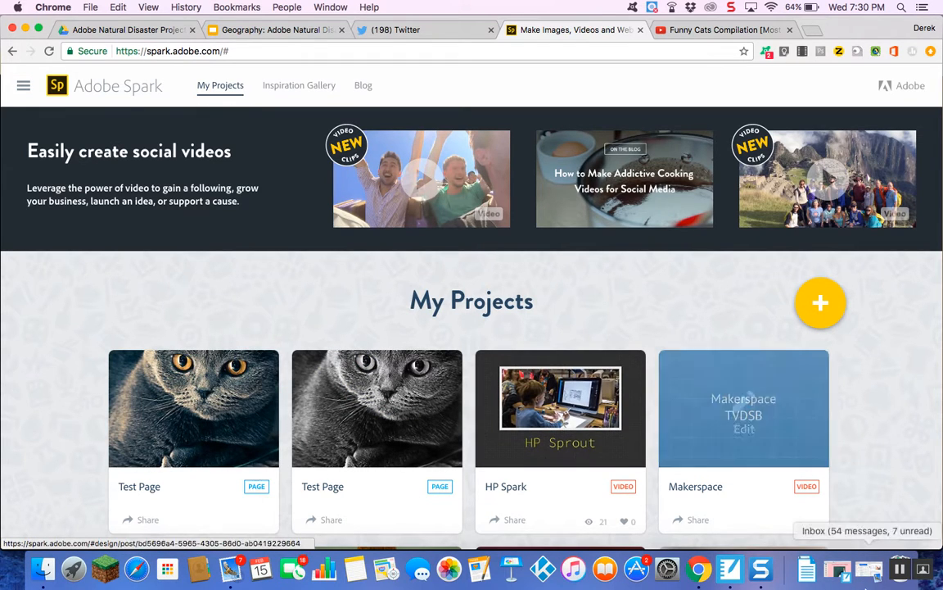
Create a new Page project and enter Test as its title.
click(820, 305)
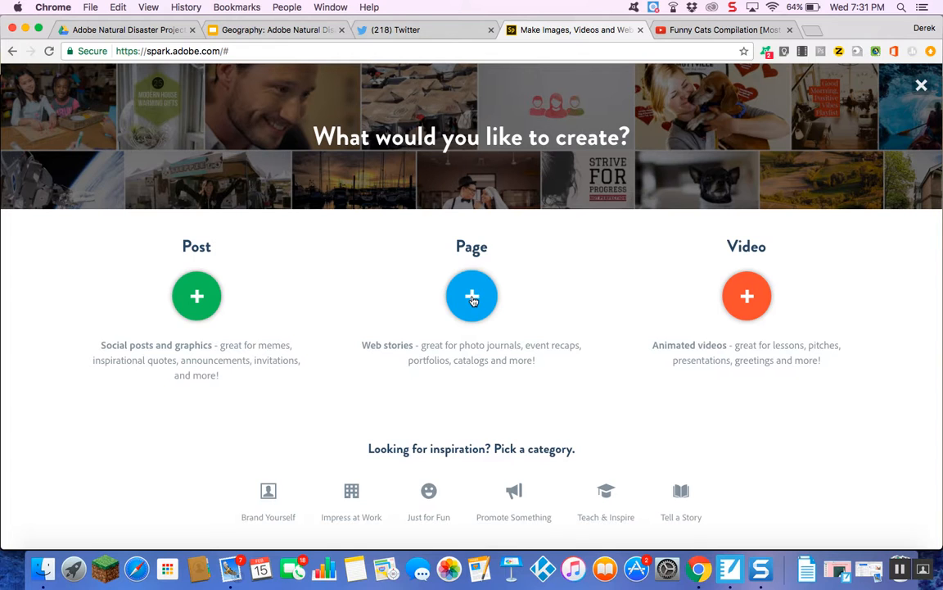
click(472, 300)
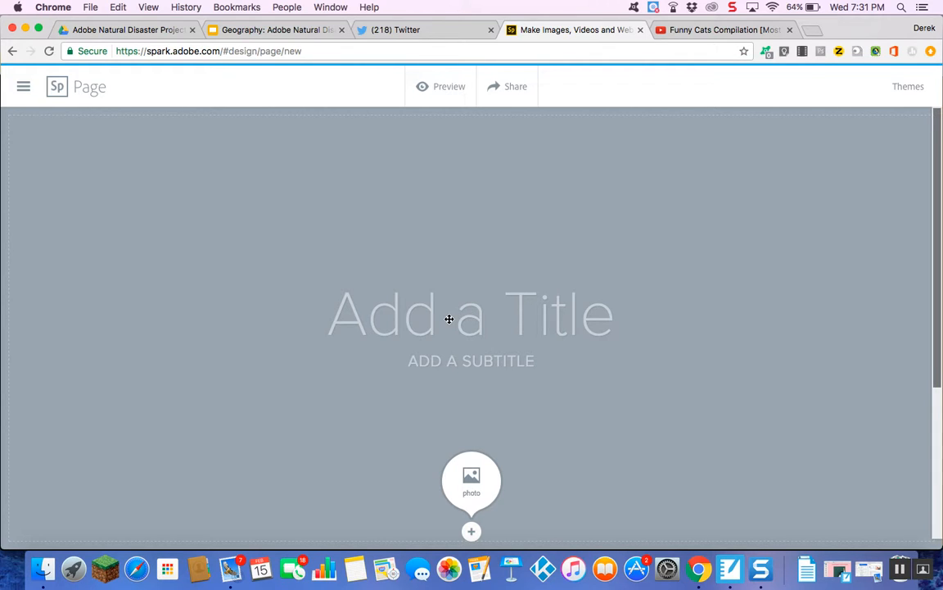
click(448, 319)
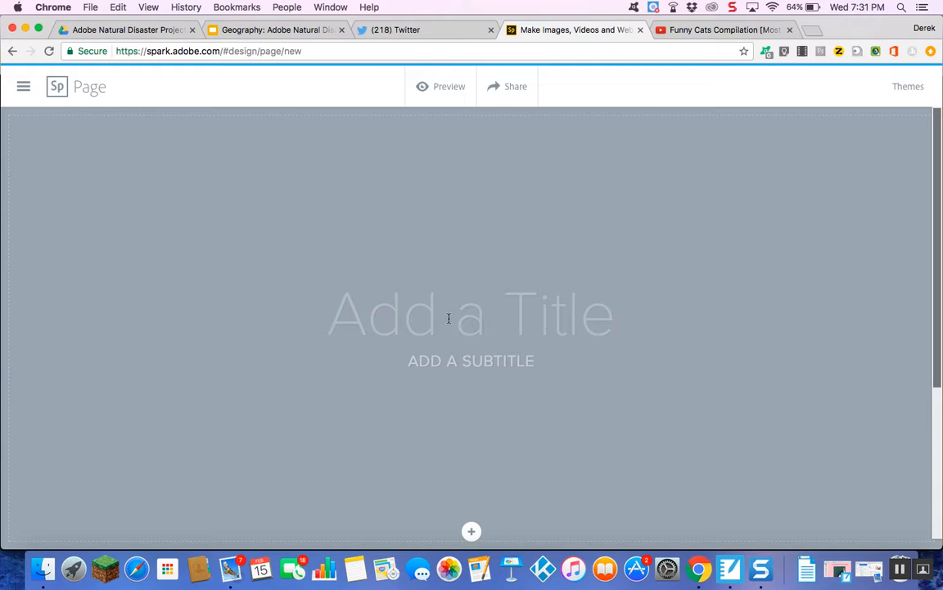
text(Test)
Enter the author's name as the page subtitle.
click(440, 361)
text(MR. TANGR)
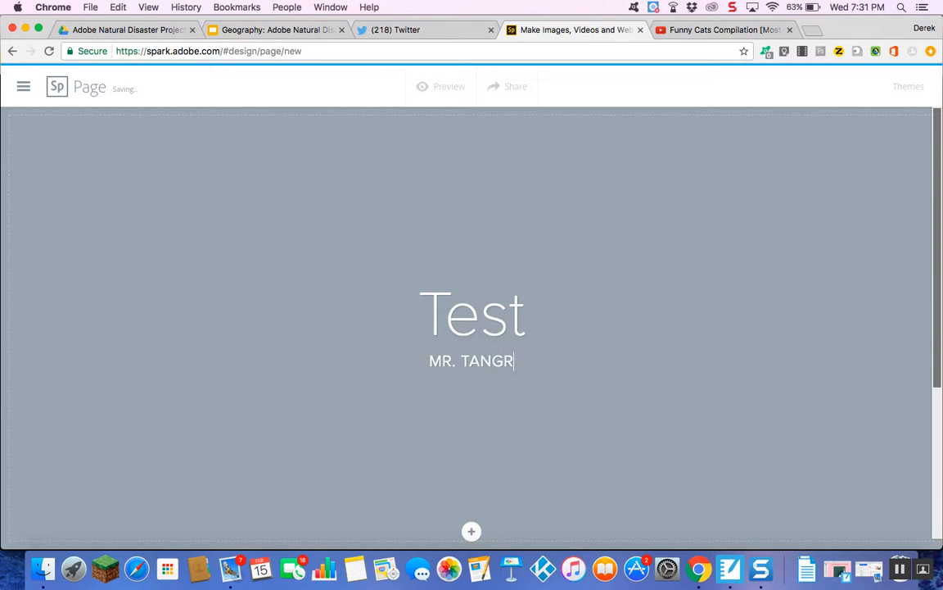
text(EDI)
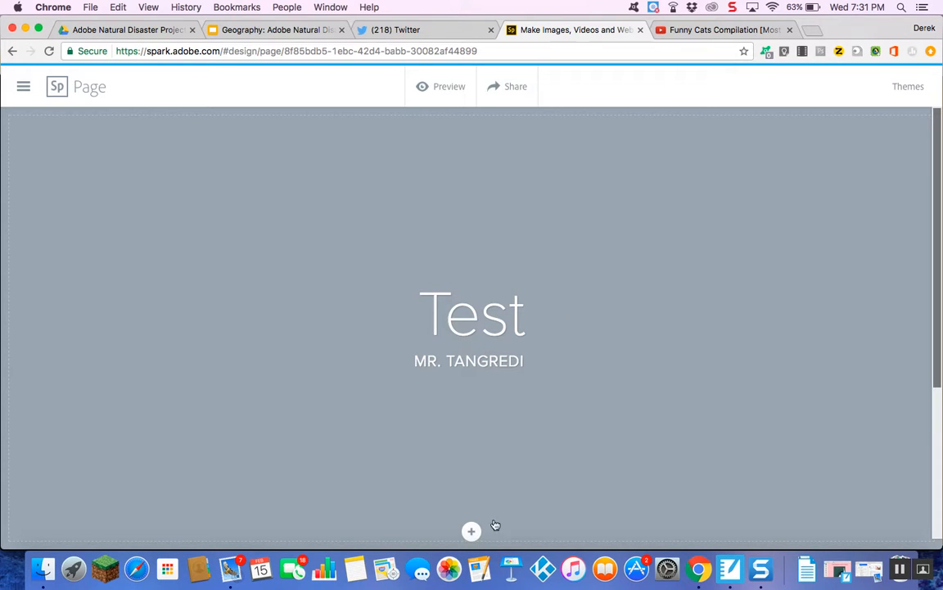
Search stock photos for cat and set a tabby close-up as the title background image.
click(471, 533)
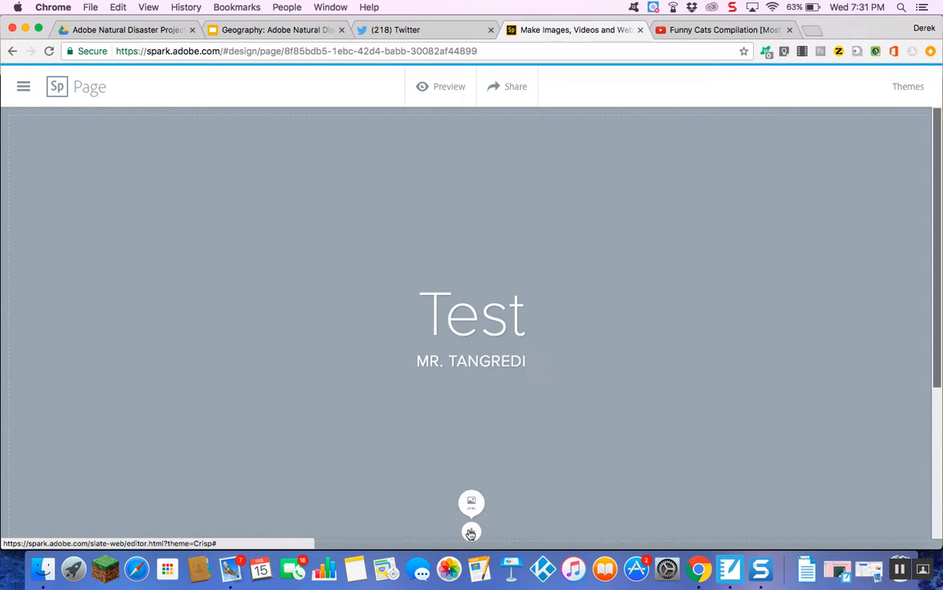
click(472, 478)
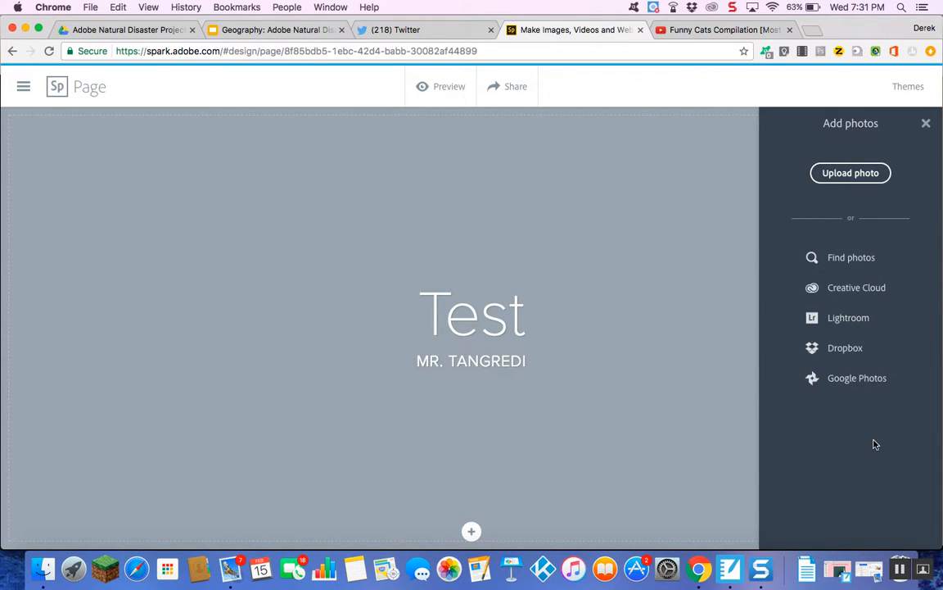
click(878, 268)
text(cat)
key(Return)
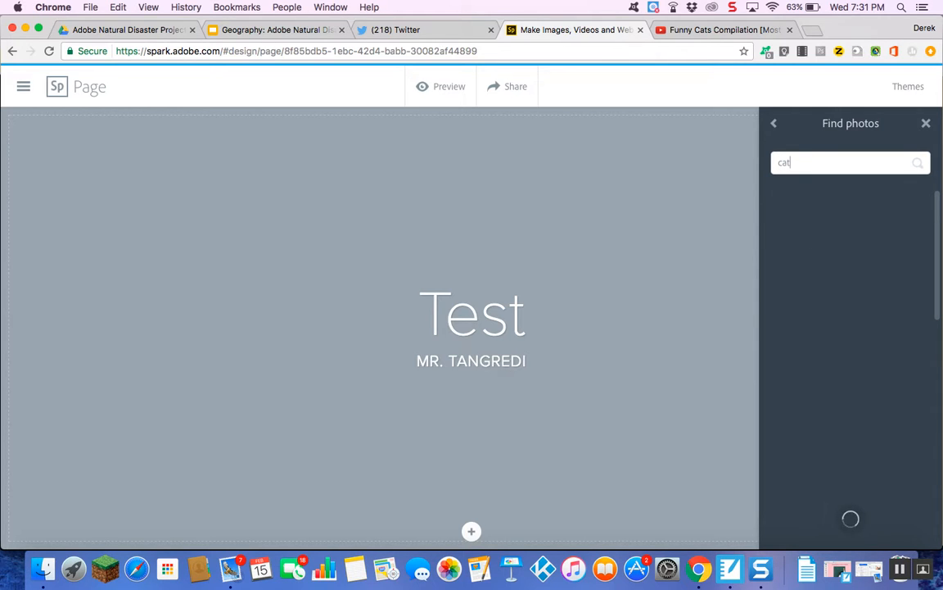
scroll(903, 457, down, 5)
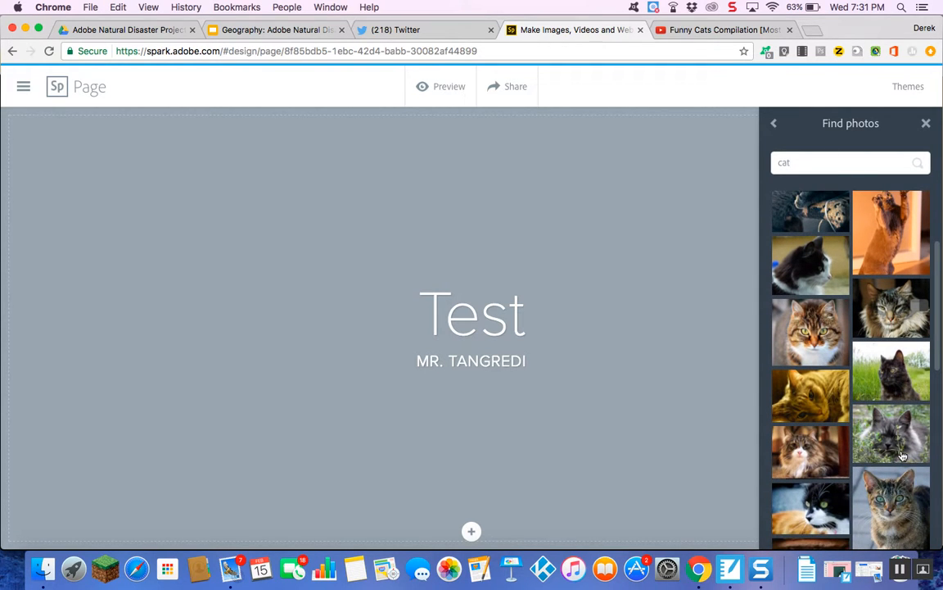
click(818, 400)
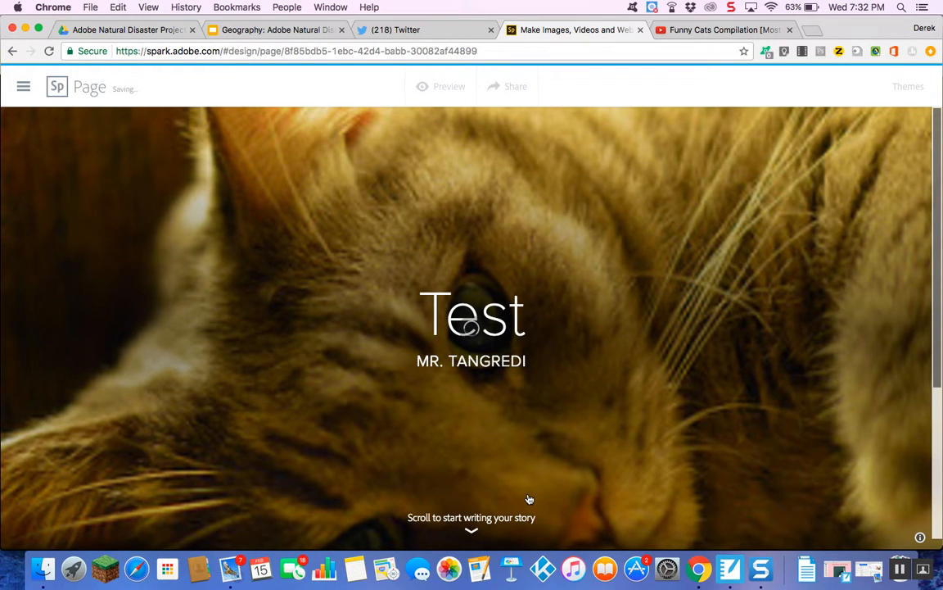
scroll(529, 499, down, 2)
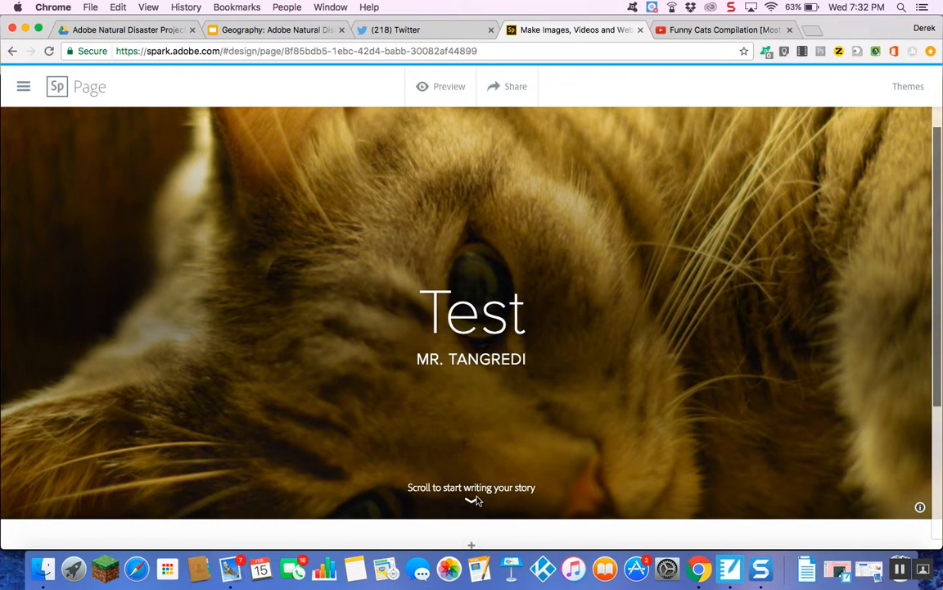
scroll(478, 500, down, 3)
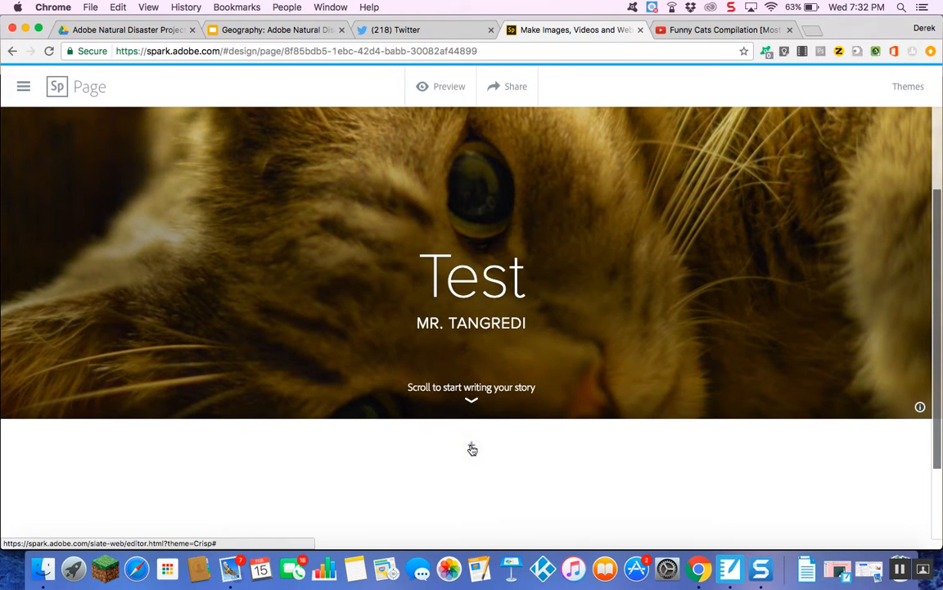
click(472, 448)
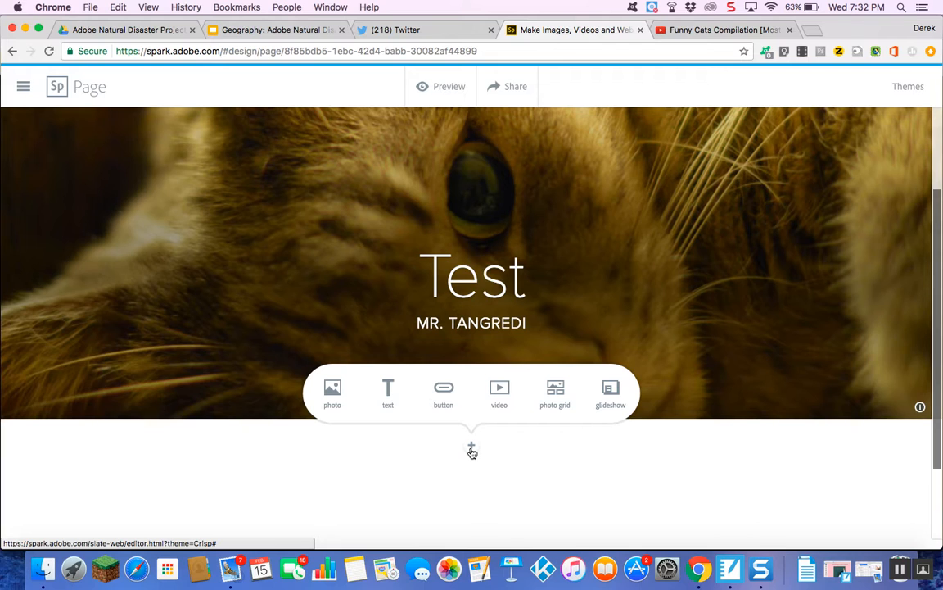
click(500, 405)
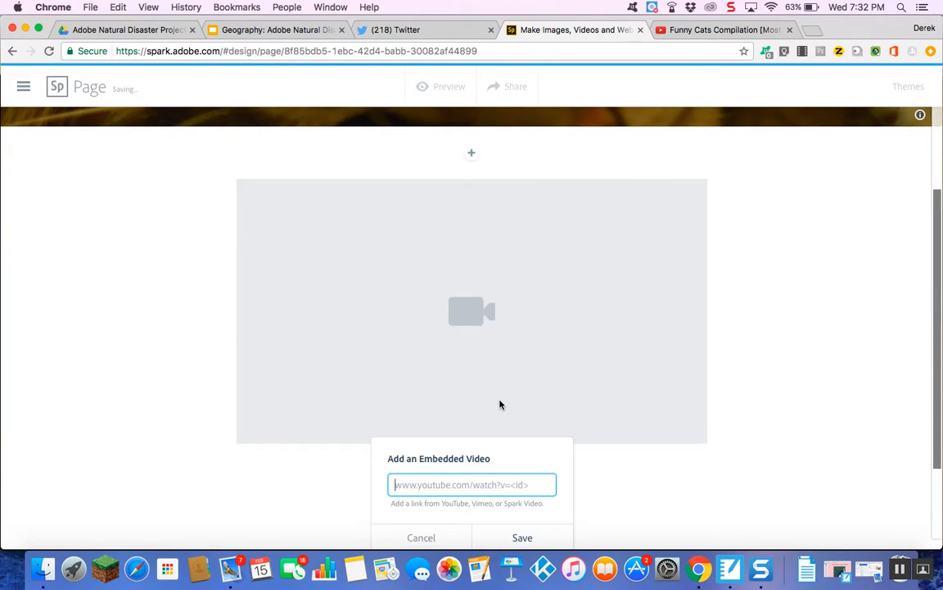
right_click(462, 486)
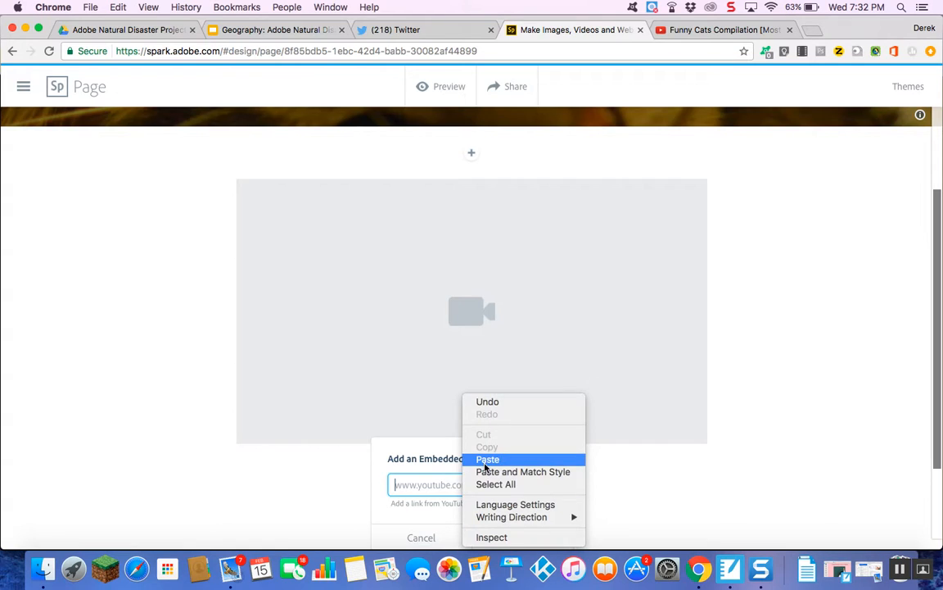
click(487, 459)
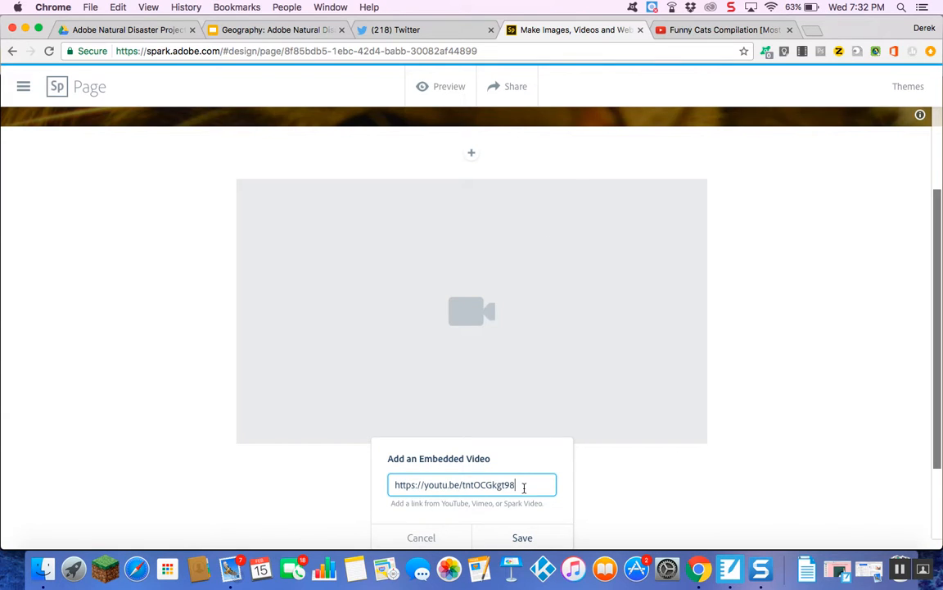
drag(532, 479, 228, 455)
key(BackSpace)
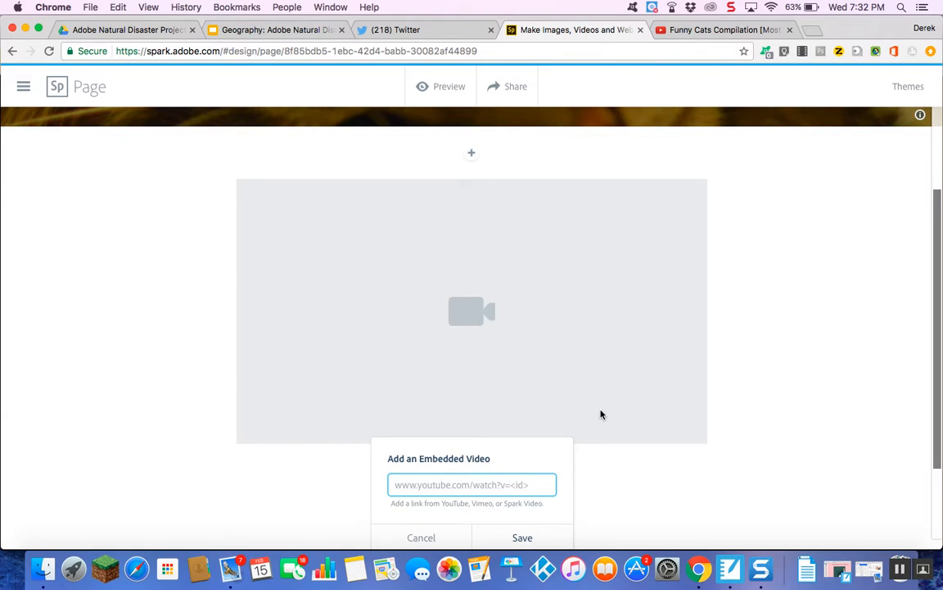
click(421, 538)
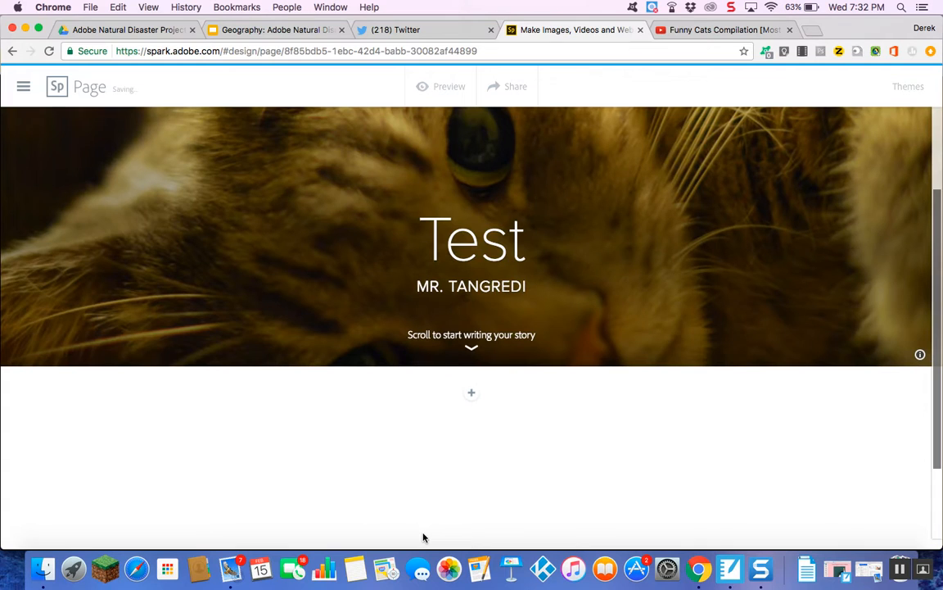
Add a photo block below the title using the black cat in grass from the cat search results.
click(471, 393)
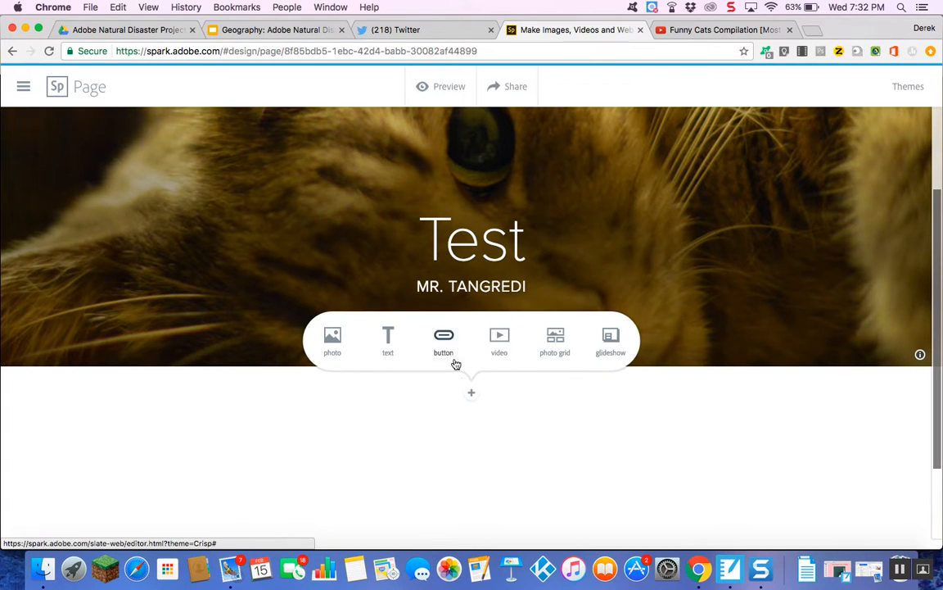
click(333, 349)
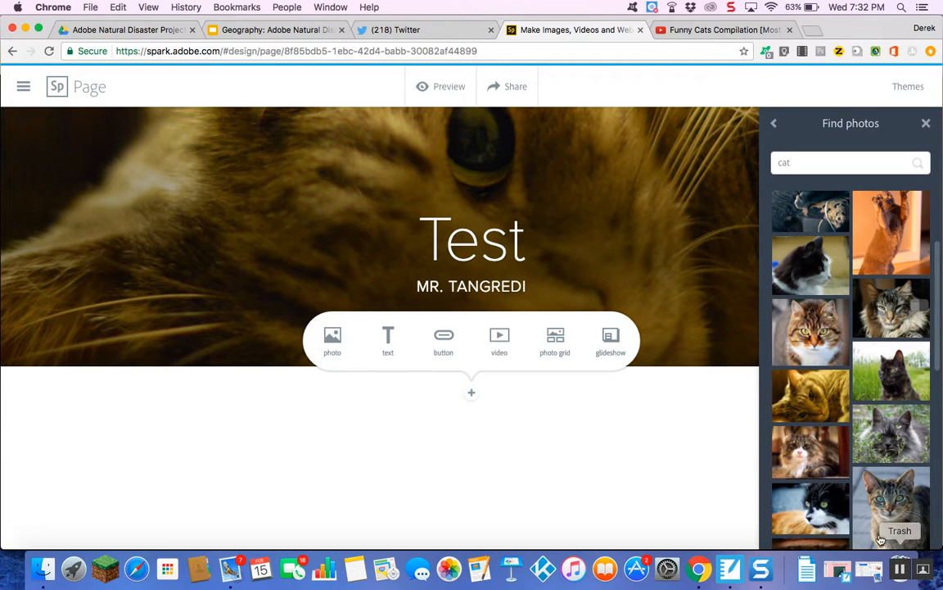
click(905, 374)
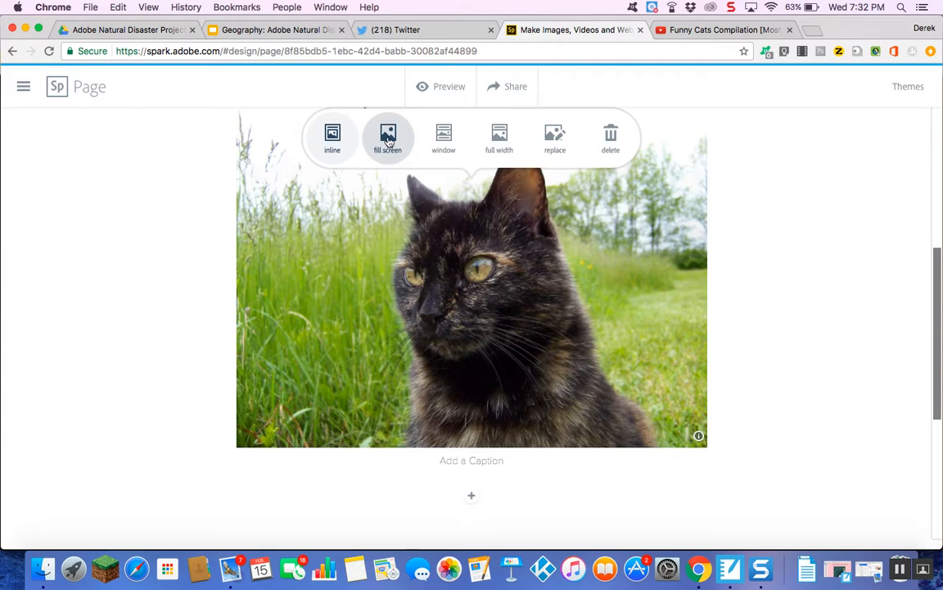
Set the black cat photo's layout to full width.
click(388, 137)
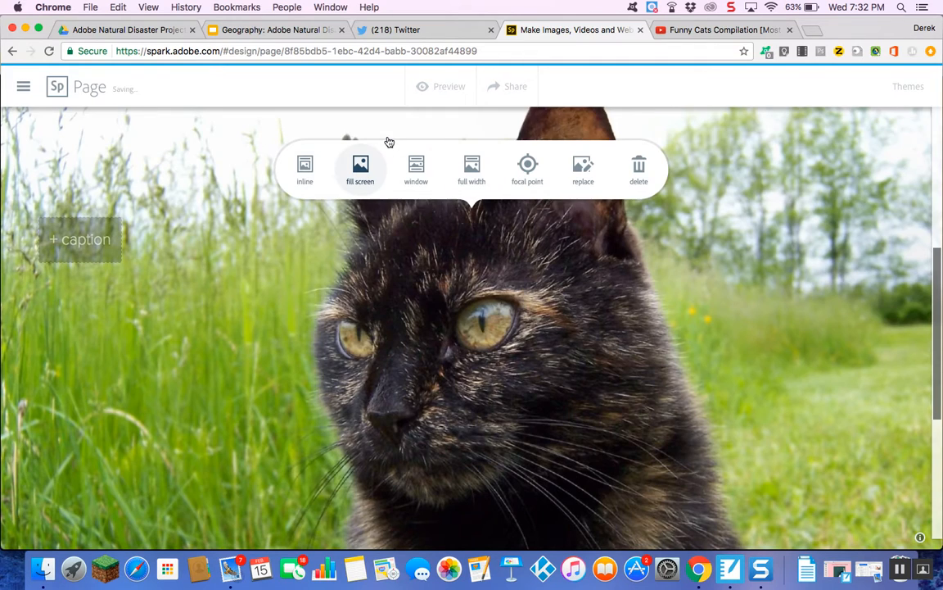
click(417, 174)
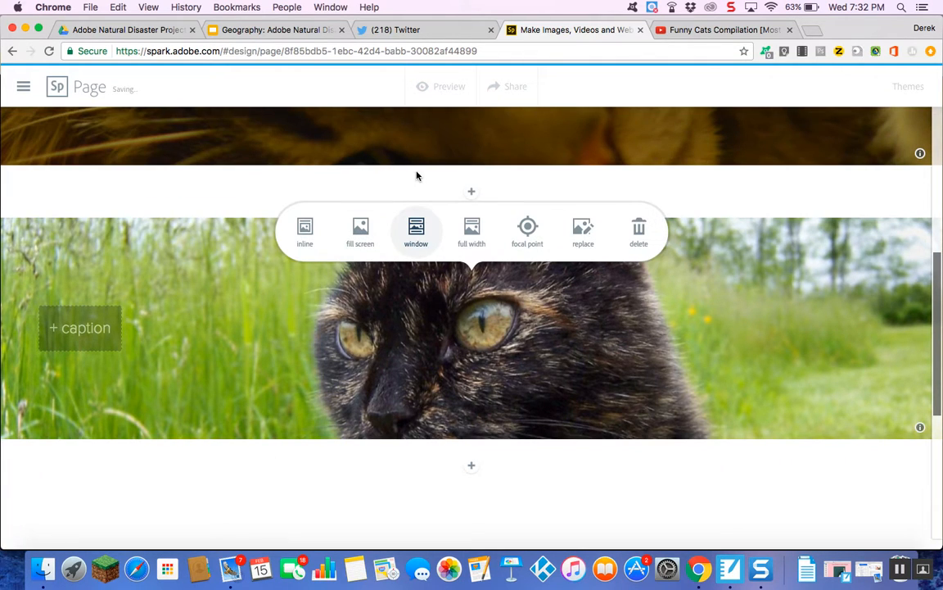
click(472, 229)
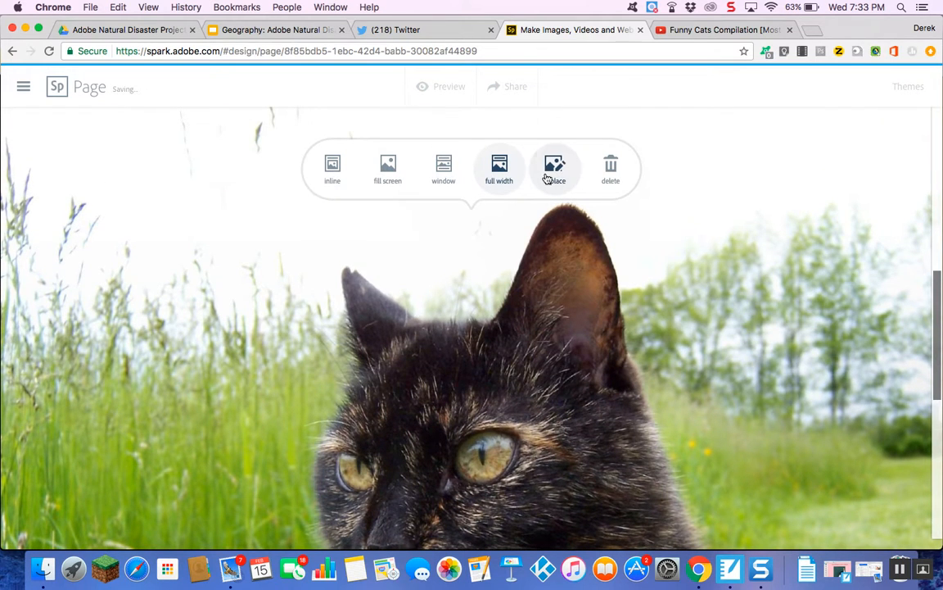
Replace the black cat photo with the green-eyed tabby from the cat search results.
click(548, 178)
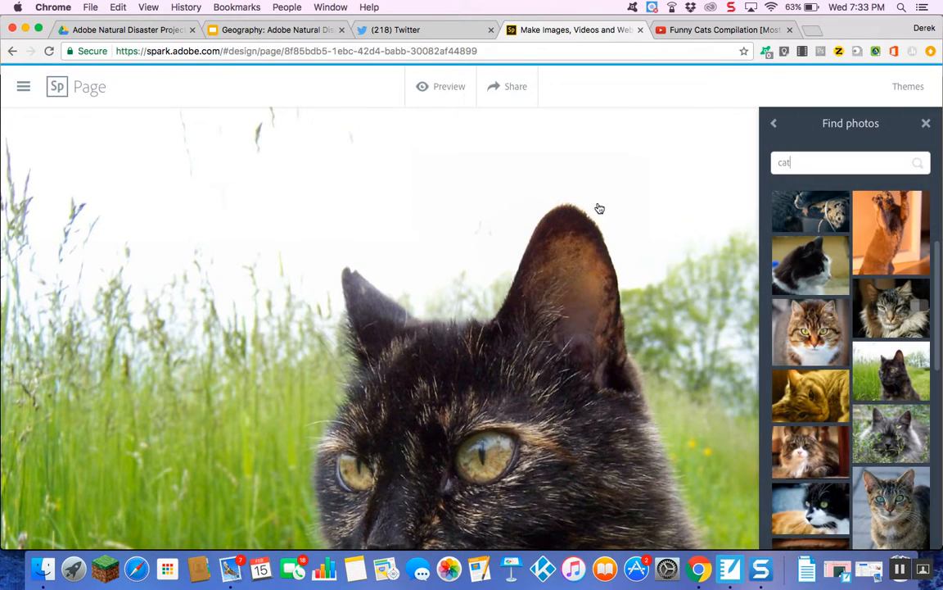
click(915, 497)
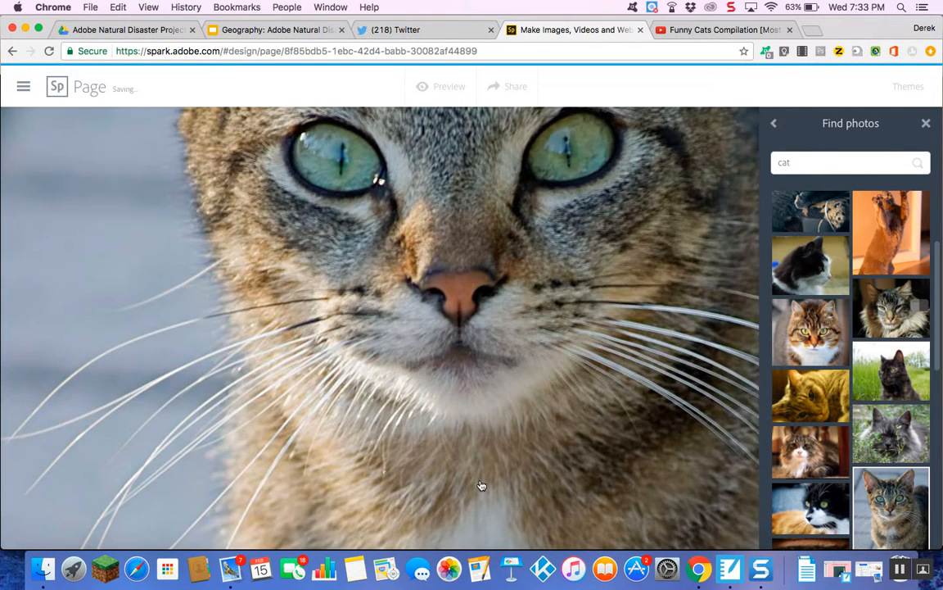
scroll(482, 486, down, 15)
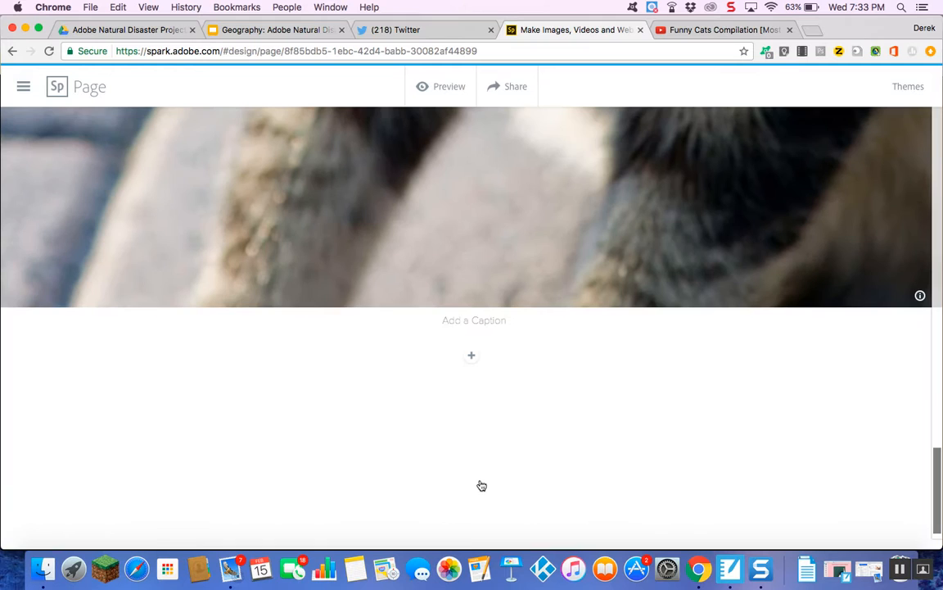
scroll(482, 486, up, 10)
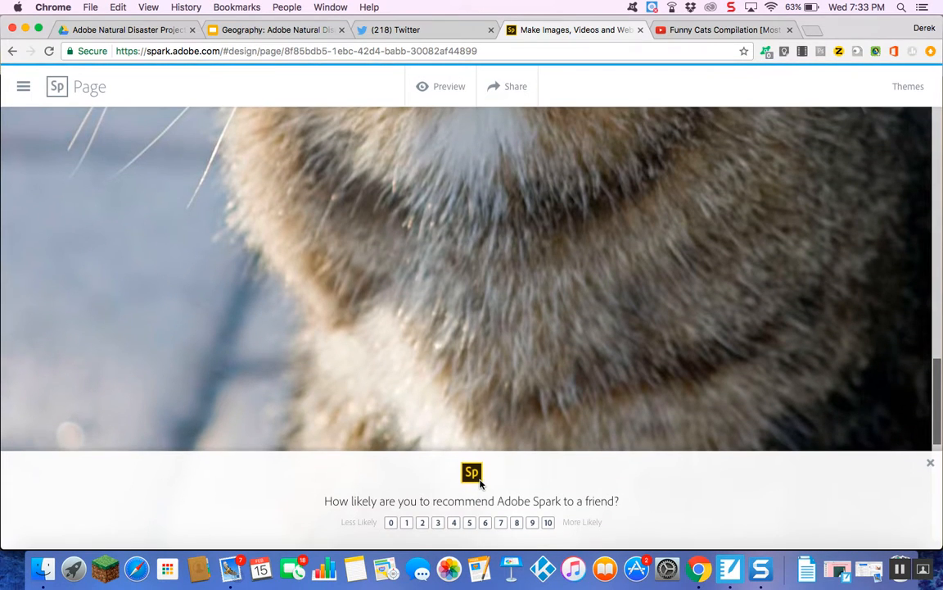
scroll(491, 434, down, 6)
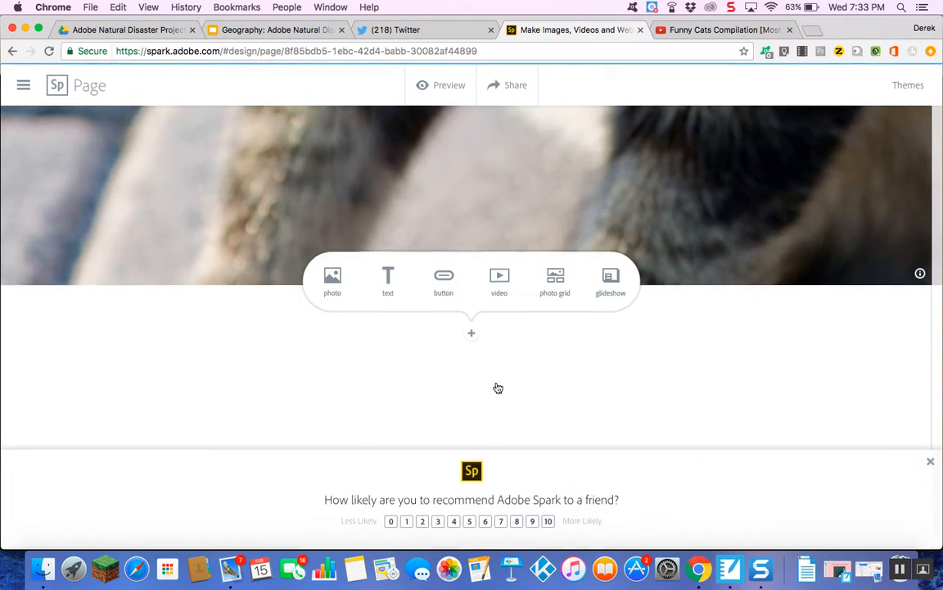